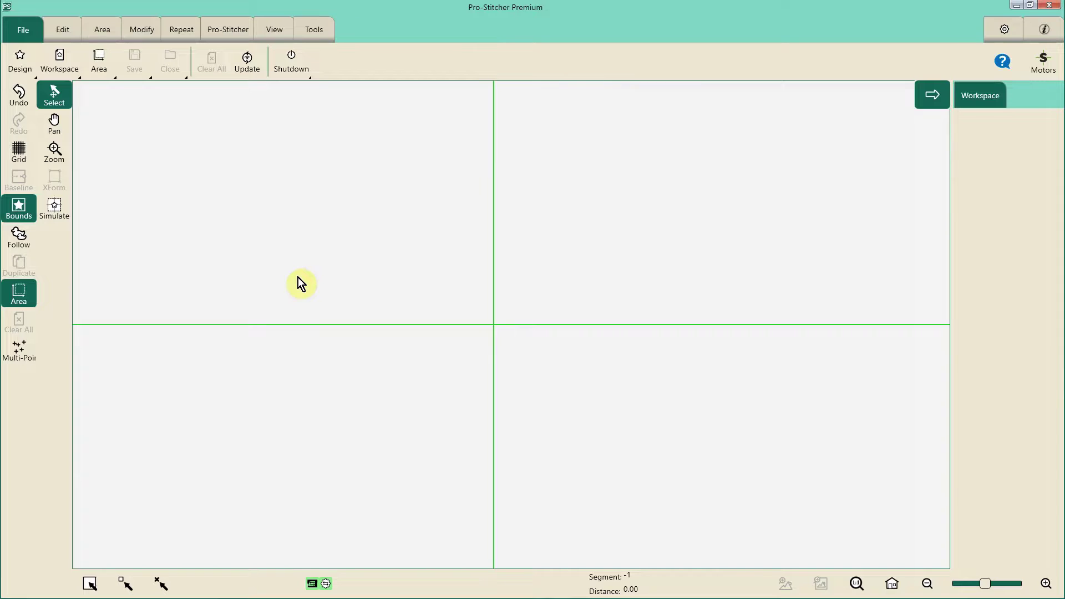
Step: Show the Pro-Stitcher tab tools with the Record panel beside the empty workspace
{"action": "left_click", "coordinate": [231, 40]}
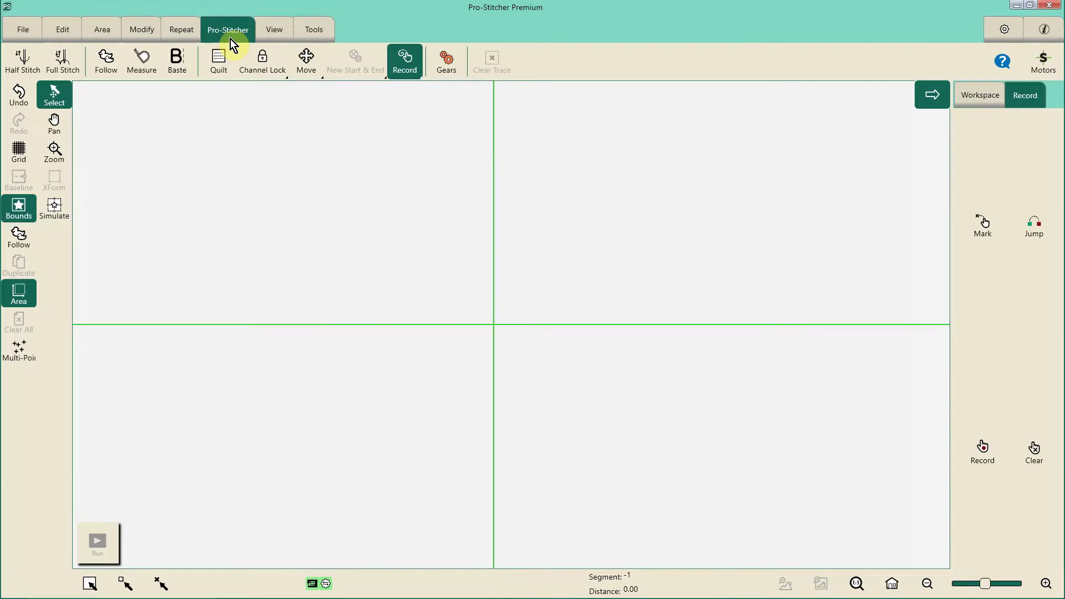
{"action": "left_click", "coordinate": [229, 38]}
{"action": "left_click", "coordinate": [404, 69]}
{"action": "left_click", "coordinate": [403, 74]}
{"action": "left_click", "coordinate": [1048, 72]}
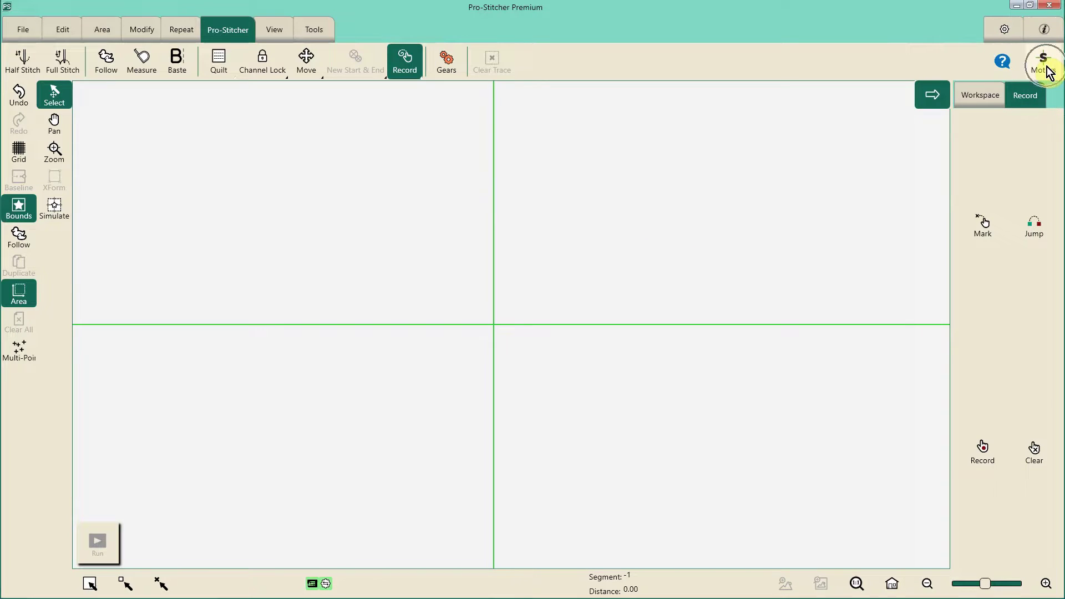
{"action": "left_click", "coordinate": [1048, 71]}
{"action": "left_click", "coordinate": [1044, 68]}
{"action": "left_click", "coordinate": [1046, 68]}
{"action": "left_click", "coordinate": [448, 66]}
{"action": "left_click", "coordinate": [240, 33]}
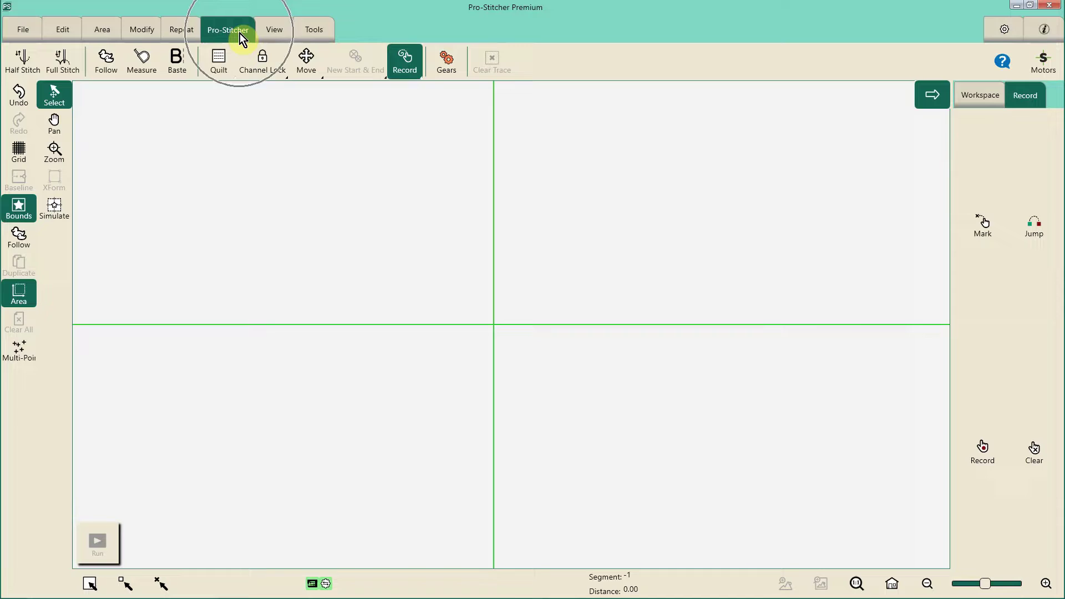
{"action": "left_click", "coordinate": [452, 74]}
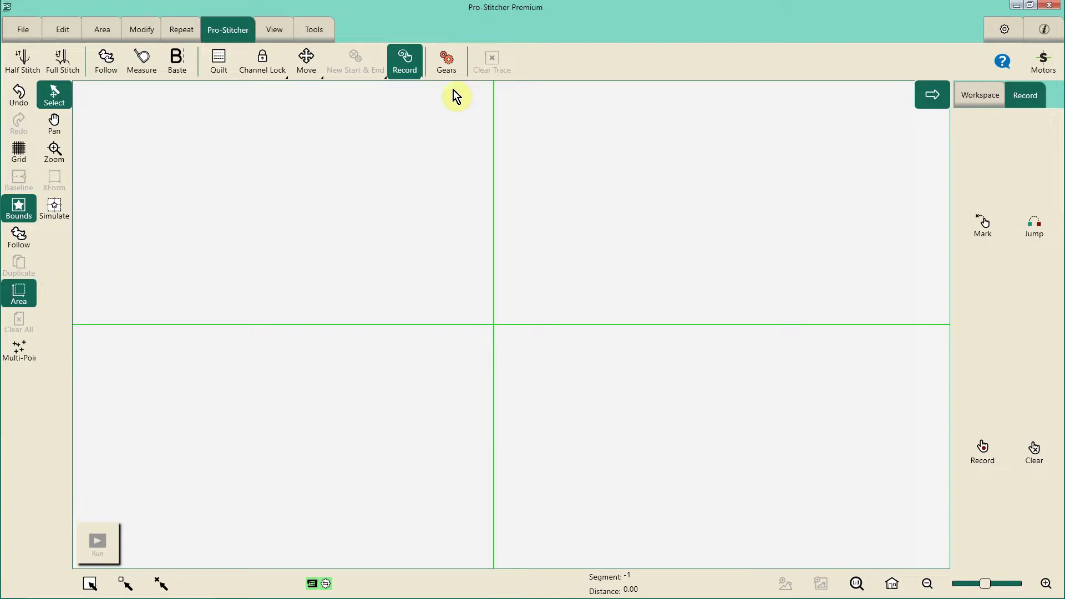
{"action": "left_click", "coordinate": [448, 72]}
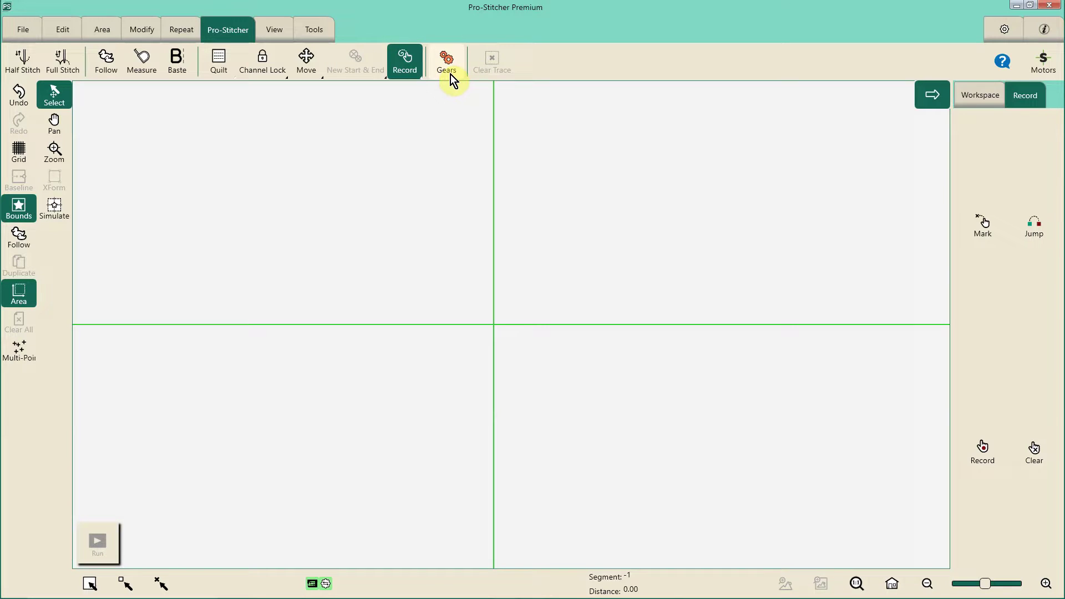
{"action": "left_click", "coordinate": [449, 71]}
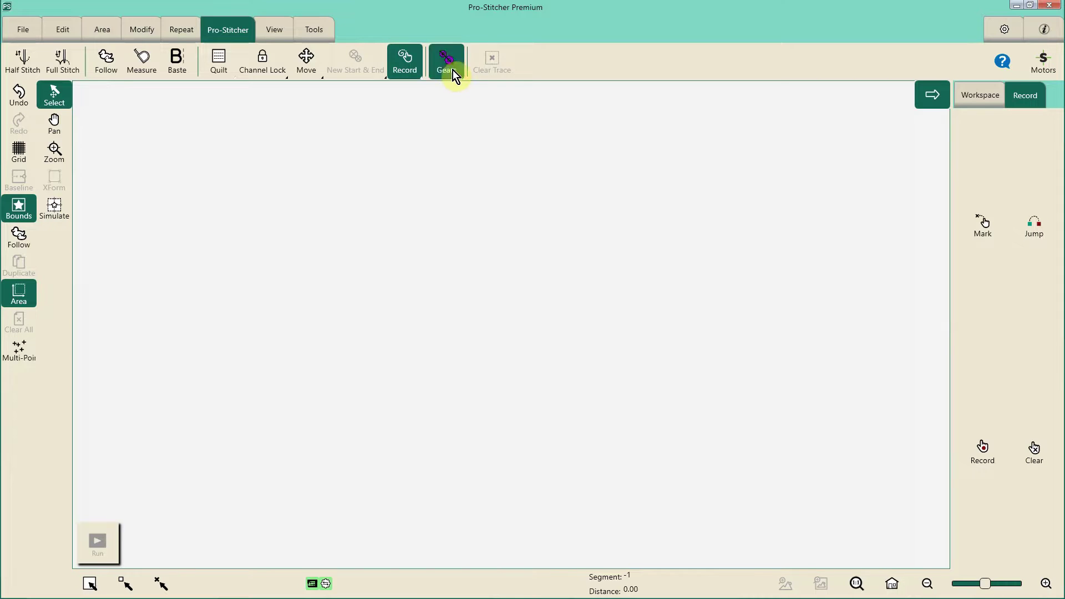
Step: Turn on Simulate and switch Gears mode off so the crosshair follows movement
{"action": "left_click", "coordinate": [62, 211]}
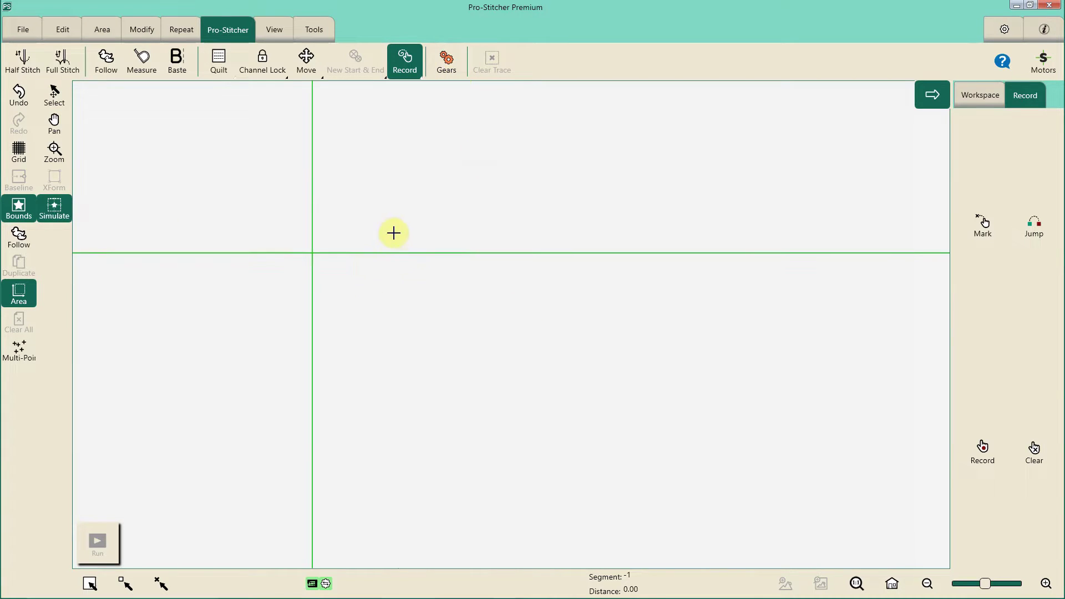
{"action": "left_click", "coordinate": [447, 71]}
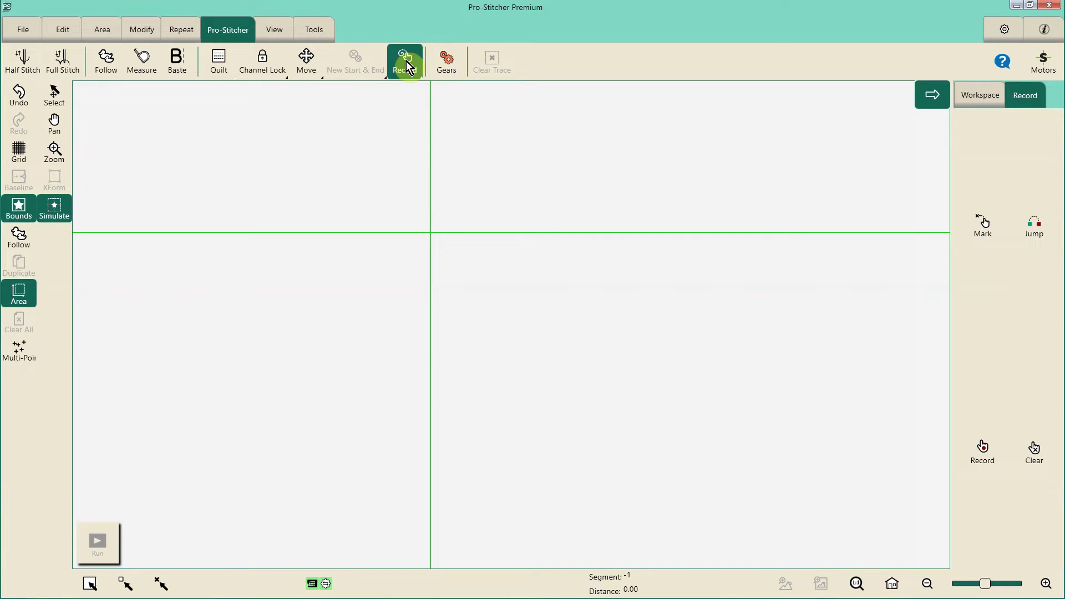
Step: Record a freehand meander with small bubble loops across the upper workspace
{"action": "left_click", "coordinate": [986, 457]}
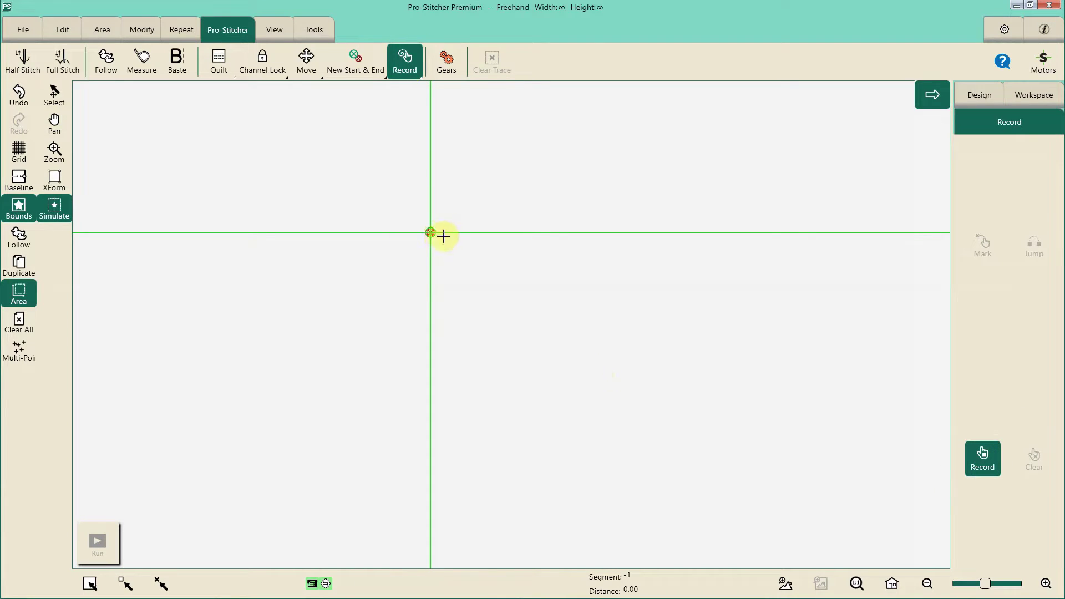
{"action": "mouse_move", "coordinate": [466, 202]}
{"action": "left_mouse_down"}
{"action": "mouse_move", "coordinate": [489, 220]}
{"action": "mouse_move", "coordinate": [462, 227]}
{"action": "mouse_move", "coordinate": [463, 208]}
{"action": "mouse_move", "coordinate": [497, 200]}
{"action": "mouse_move", "coordinate": [511, 286]}
{"action": "mouse_move", "coordinate": [543, 300]}
{"action": "mouse_move", "coordinate": [551, 268]}
{"action": "mouse_move", "coordinate": [534, 263]}
{"action": "mouse_move", "coordinate": [519, 276]}
{"action": "mouse_move", "coordinate": [523, 301]}
{"action": "mouse_move", "coordinate": [541, 306]}
{"action": "mouse_move", "coordinate": [571, 304]}
{"action": "mouse_move", "coordinate": [576, 290]}
{"action": "mouse_move", "coordinate": [559, 206]}
{"action": "mouse_move", "coordinate": [572, 186]}
{"action": "mouse_move", "coordinate": [575, 209]}
{"action": "mouse_move", "coordinate": [561, 212]}
{"action": "mouse_move", "coordinate": [548, 200]}
{"action": "mouse_move", "coordinate": [554, 176]}
{"action": "mouse_move", "coordinate": [593, 184]}
{"action": "mouse_move", "coordinate": [593, 240]}
{"action": "mouse_move", "coordinate": [610, 262]}
{"action": "mouse_move", "coordinate": [633, 266]}
{"action": "mouse_move", "coordinate": [642, 247]}
{"action": "mouse_move", "coordinate": [630, 238]}
{"action": "mouse_move", "coordinate": [626, 269]}
{"action": "mouse_move", "coordinate": [642, 274]}
{"action": "mouse_move", "coordinate": [660, 250]}
{"action": "mouse_move", "coordinate": [660, 202]}
{"action": "mouse_move", "coordinate": [677, 192]}
{"action": "mouse_move", "coordinate": [695, 200]}
{"action": "mouse_move", "coordinate": [696, 216]}
{"action": "mouse_move", "coordinate": [669, 204]}
{"action": "mouse_move", "coordinate": [679, 186]}
{"action": "mouse_move", "coordinate": [698, 186]}
{"action": "mouse_move", "coordinate": [712, 224]}
{"action": "mouse_move", "coordinate": [658, 276]}
{"action": "mouse_move", "coordinate": [650, 296]}
{"action": "mouse_move", "coordinate": [661, 321]}
{"action": "mouse_move", "coordinate": [675, 302]}
{"action": "mouse_move", "coordinate": [642, 296]}
{"action": "mouse_move", "coordinate": [584, 339]}
{"action": "mouse_move", "coordinate": [530, 351]}
{"action": "mouse_move", "coordinate": [529, 336]}
{"action": "mouse_move", "coordinate": [547, 331]}
{"action": "mouse_move", "coordinate": [544, 360]}
{"action": "mouse_move", "coordinate": [511, 354]}
{"action": "mouse_move", "coordinate": [483, 301]}
{"action": "mouse_move", "coordinate": [431, 288]}
{"action": "mouse_move", "coordinate": [432, 316]}
{"action": "mouse_move", "coordinate": [456, 305]}
{"action": "mouse_move", "coordinate": [440, 278]}
{"action": "mouse_move", "coordinate": [366, 282]}
{"action": "mouse_move", "coordinate": [352, 249]}
{"action": "mouse_move", "coordinate": [375, 269]}
{"action": "mouse_move", "coordinate": [357, 283]}
{"action": "mouse_move", "coordinate": [262, 250]}
{"action": "mouse_move", "coordinate": [261, 290]}
{"action": "mouse_move", "coordinate": [295, 275]}
{"action": "mouse_move", "coordinate": [296, 257]}
{"action": "mouse_move", "coordinate": [278, 250]}
{"action": "mouse_move", "coordinate": [214, 264]}
{"action": "mouse_move", "coordinate": [199, 243]}
{"action": "mouse_move", "coordinate": [218, 260]}
{"action": "mouse_move", "coordinate": [197, 261]}
{"action": "mouse_move", "coordinate": [194, 233]}
{"action": "mouse_move", "coordinate": [231, 221]}
{"action": "mouse_move", "coordinate": [321, 245]}
{"action": "mouse_move", "coordinate": [344, 233]}
{"action": "mouse_move", "coordinate": [337, 215]}
{"action": "mouse_move", "coordinate": [323, 219]}
{"action": "mouse_move", "coordinate": [335, 238]}
{"action": "mouse_move", "coordinate": [361, 238]}
{"action": "mouse_move", "coordinate": [383, 183]}
{"action": "mouse_move", "coordinate": [395, 190]}
{"action": "mouse_move", "coordinate": [385, 207]}
{"action": "mouse_move", "coordinate": [379, 184]}
{"action": "mouse_move", "coordinate": [480, 185]}
{"action": "mouse_move", "coordinate": [482, 157]}
{"action": "mouse_move", "coordinate": [461, 159]}
{"action": "mouse_move", "coordinate": [478, 185]}
{"action": "mouse_move", "coordinate": [534, 162]}
{"action": "mouse_move", "coordinate": [523, 174]}
{"action": "mouse_move", "coordinate": [531, 151]}
{"action": "mouse_move", "coordinate": [614, 172]}
{"action": "mouse_move", "coordinate": [655, 169]}
{"action": "mouse_move", "coordinate": [632, 155]}
{"action": "mouse_move", "coordinate": [630, 168]}
{"action": "mouse_move", "coordinate": [661, 171]}
{"action": "mouse_move", "coordinate": [689, 155]}
{"action": "left_mouse_up"}
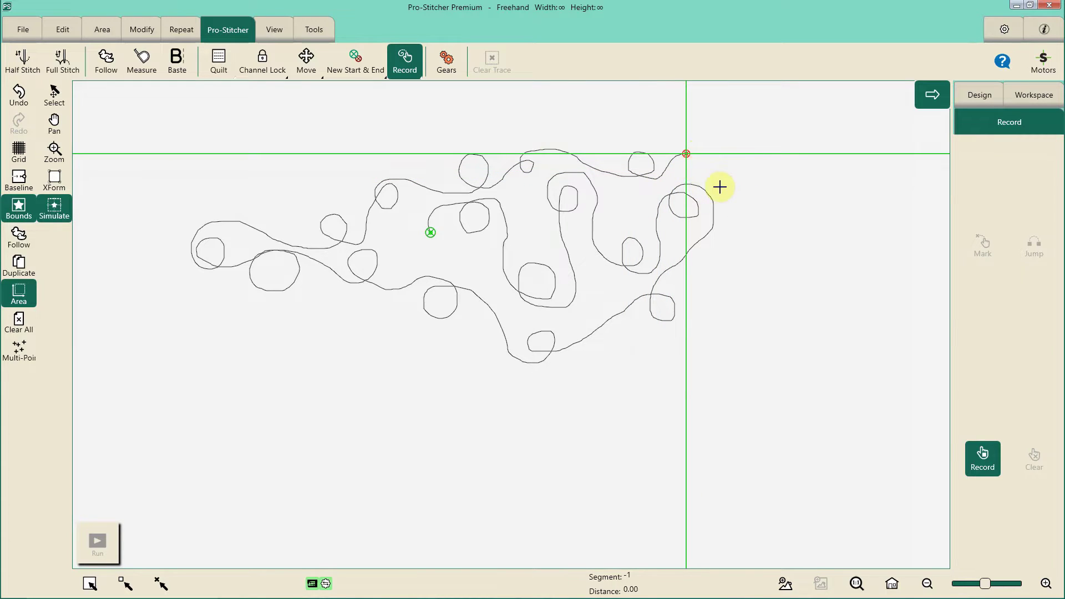
{"action": "left_click", "coordinate": [982, 458]}
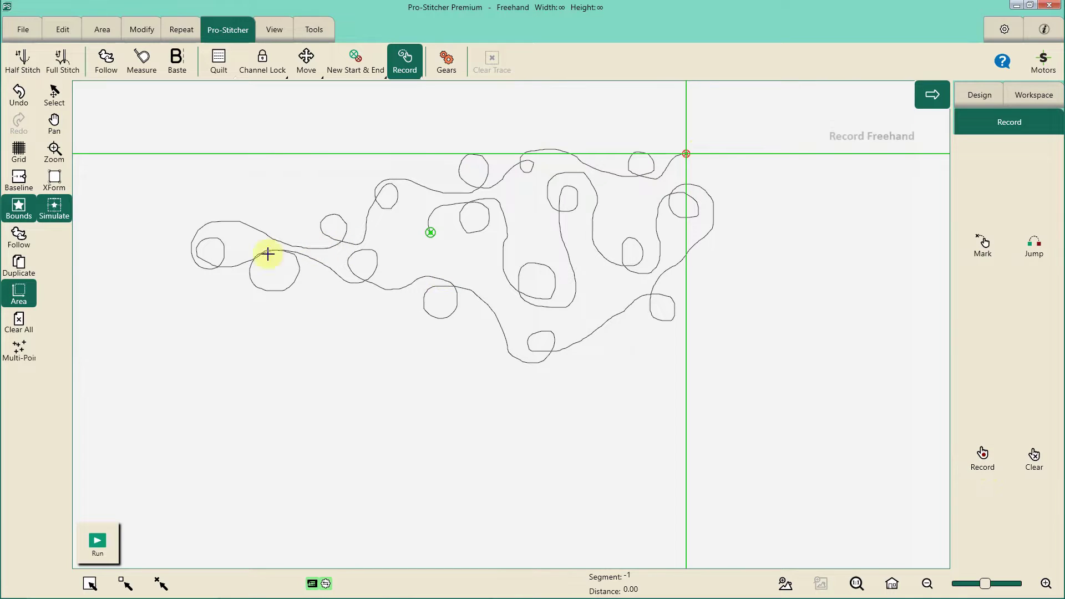
Step: Rename the recorded Freehand design in the workspace list to 'MK FM loops and bubbles'
{"action": "left_click", "coordinate": [17, 178]}
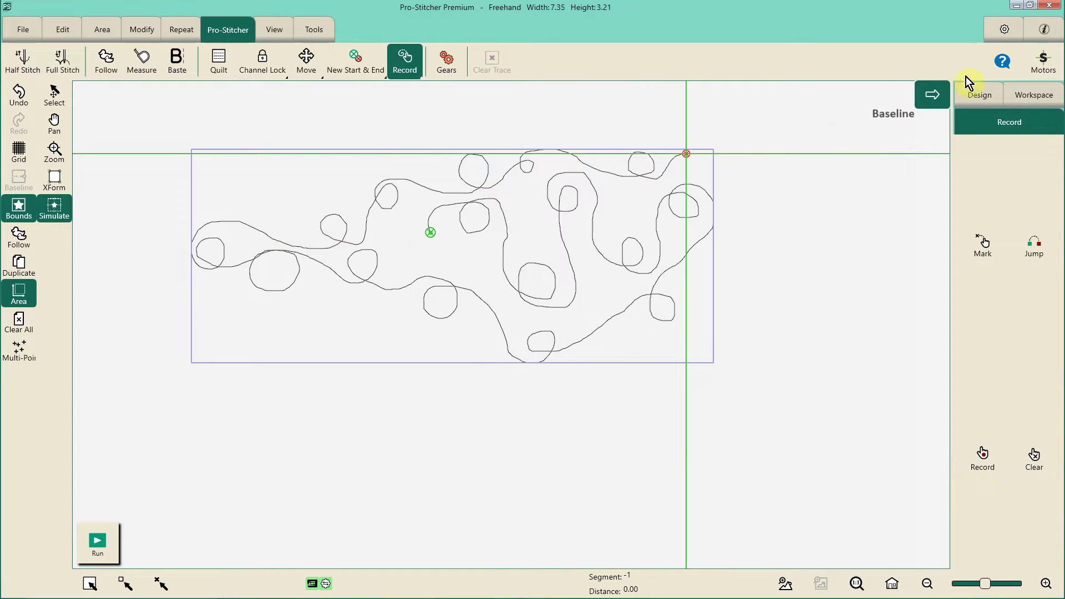
{"action": "left_click", "coordinate": [1033, 94]}
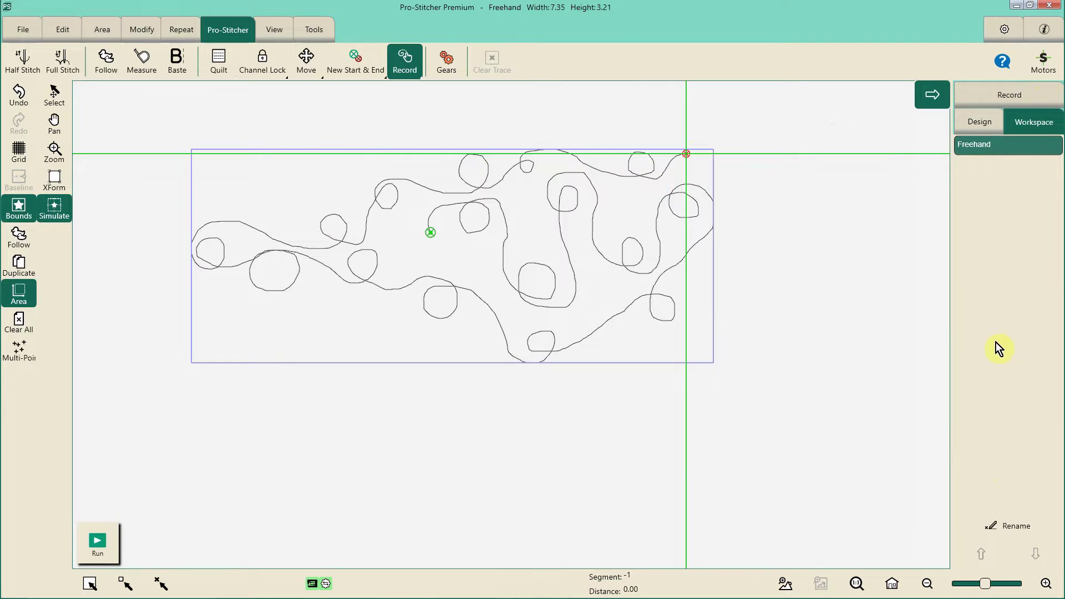
{"action": "left_click", "coordinate": [999, 524]}
{"action": "left_click", "coordinate": [410, 370]}
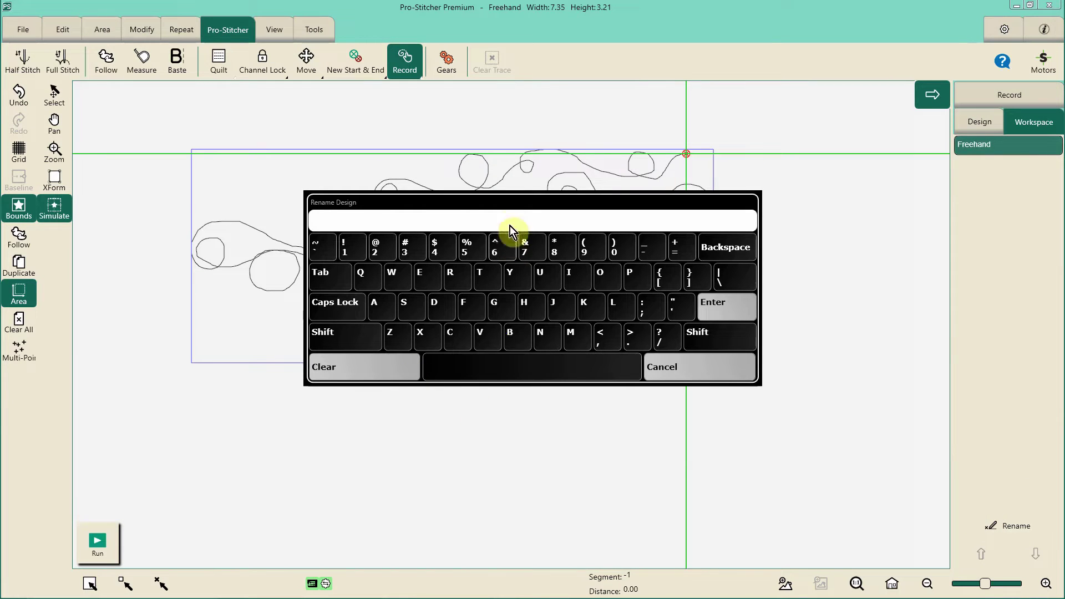
{"action": "type", "text": "MK"}
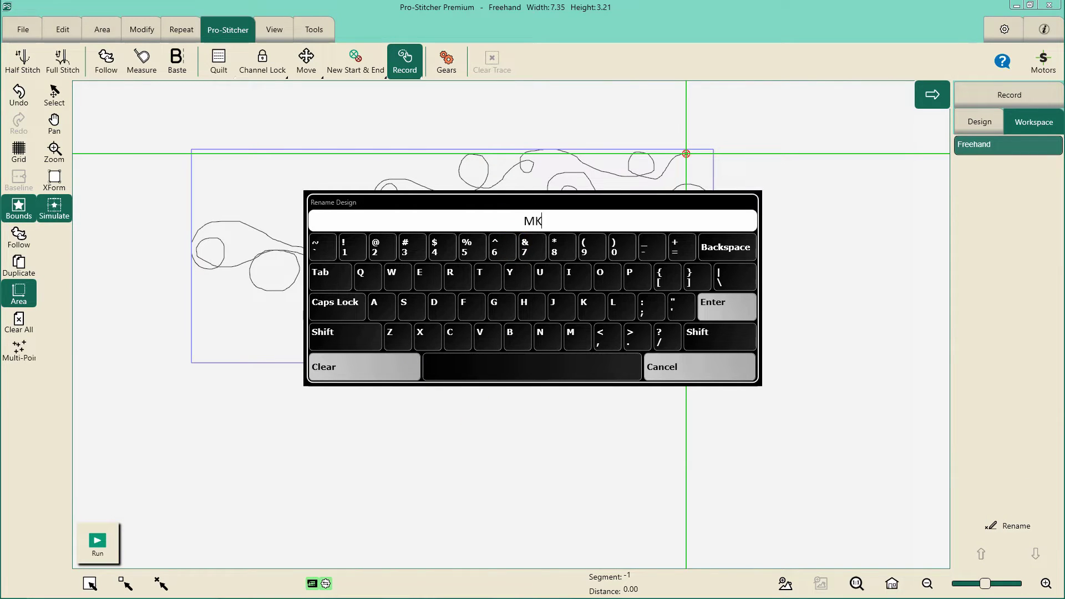
{"action": "type", "text": " FM loops and bubbles"}
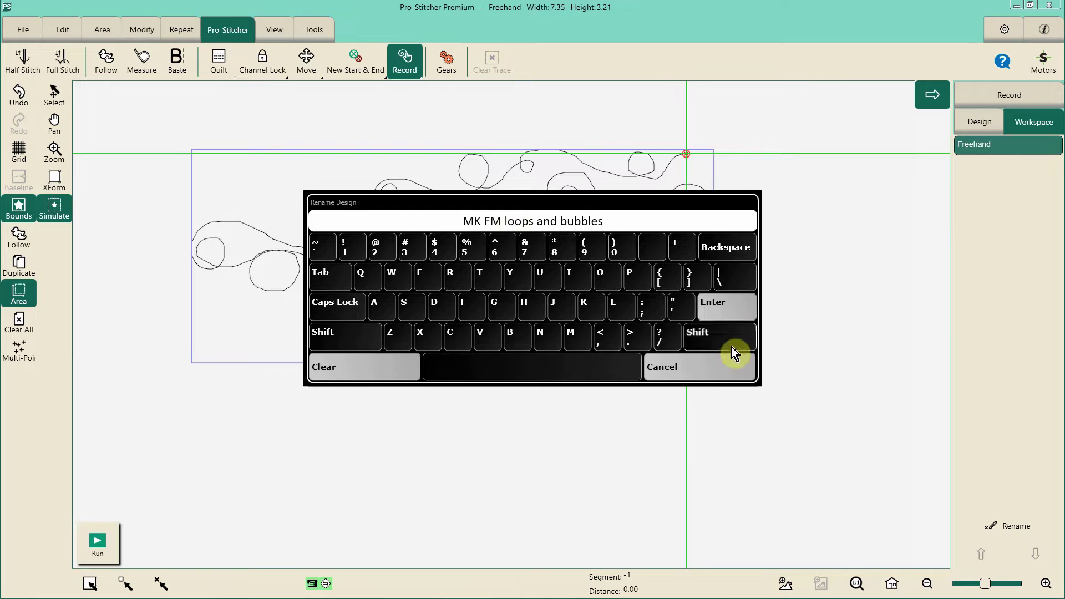
{"action": "left_click", "coordinate": [730, 307]}
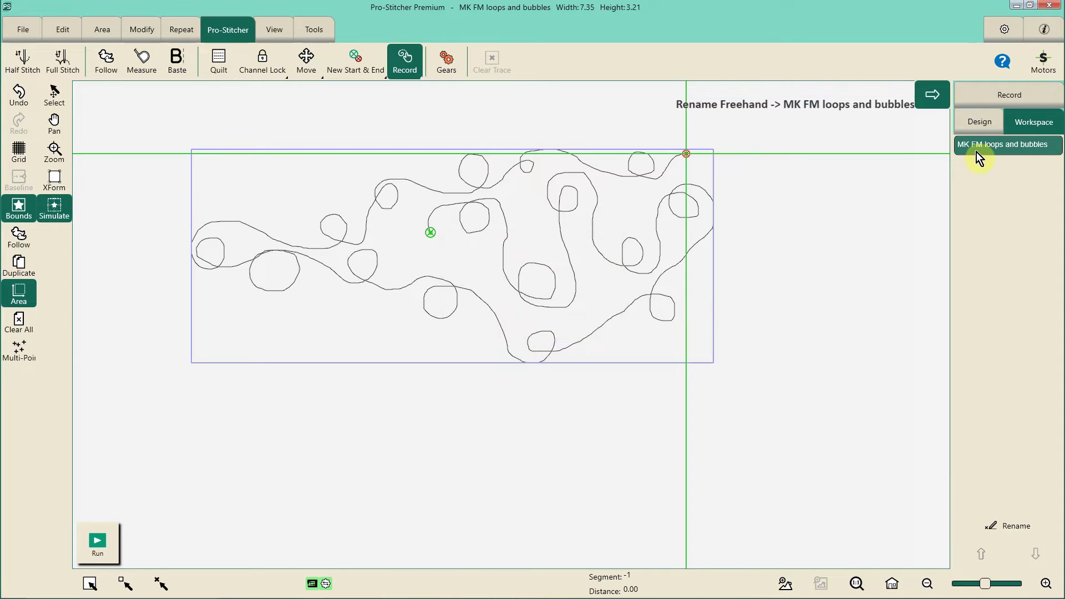
Step: Save the workspace as HQF file 'MK FM loops and bubbles' in Tip of Week Record
{"action": "left_click", "coordinate": [23, 30]}
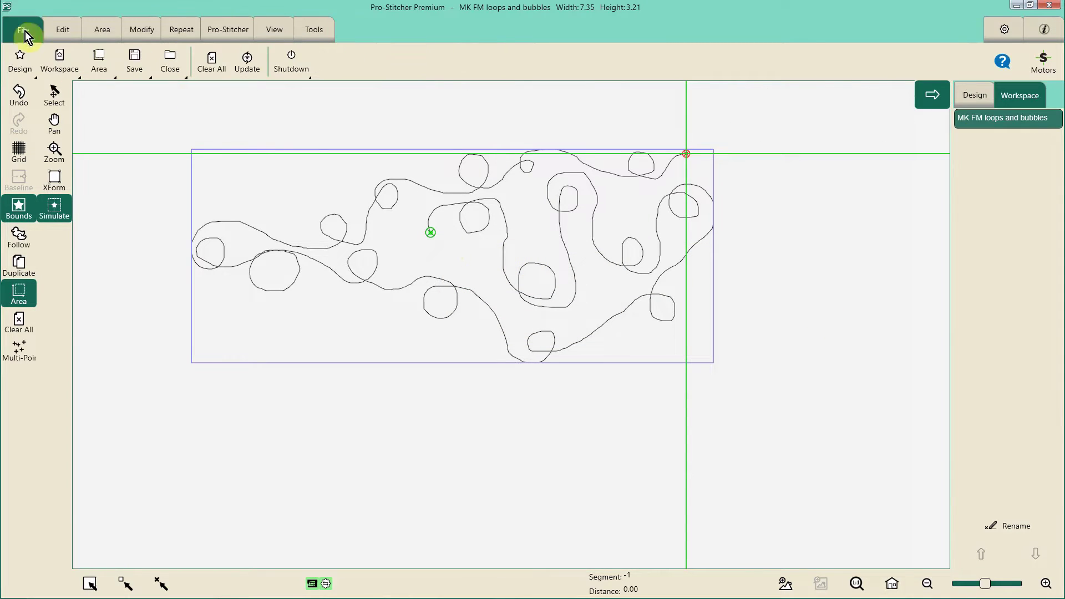
{"action": "left_click", "coordinate": [136, 70]}
{"action": "left_click", "coordinate": [156, 100]}
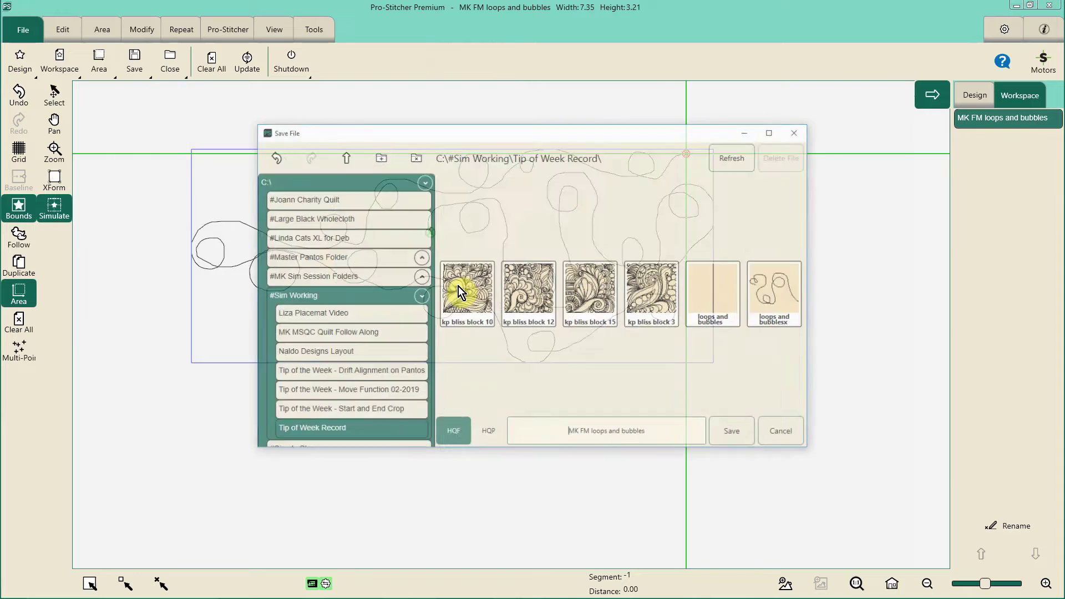
{"action": "left_click", "coordinate": [733, 434]}
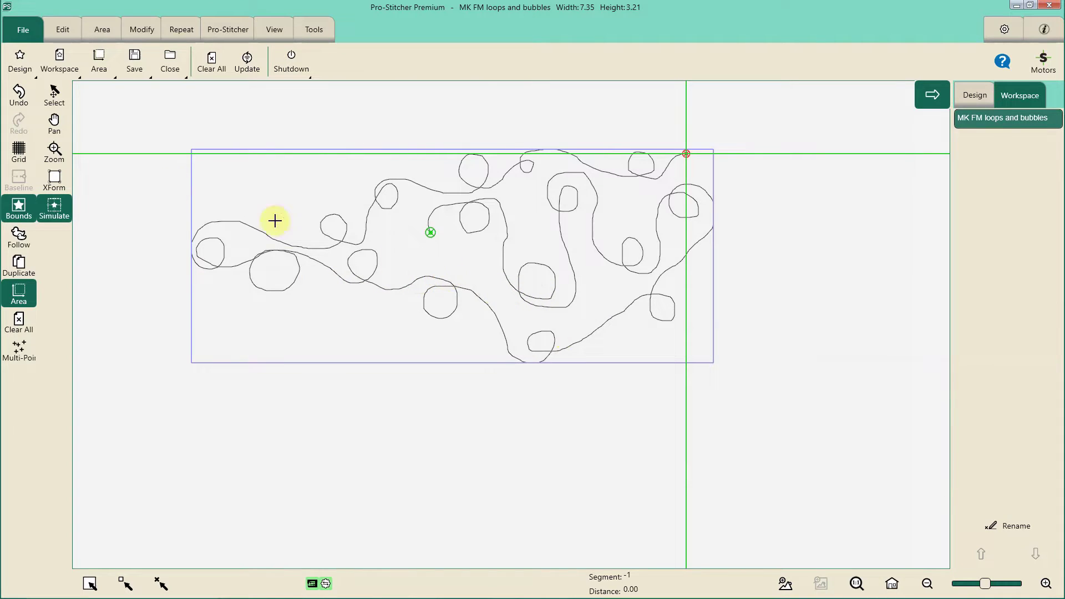
Step: Zoom out, move the crosshair around the design, then Clear All from the workspace
{"action": "scroll", "coordinate": [350, 264], "scroll_direction": "down", "scroll_amount": 2}
{"action": "left_click_drag", "start_coordinate": [278, 213], "coordinate": [212, 147]}
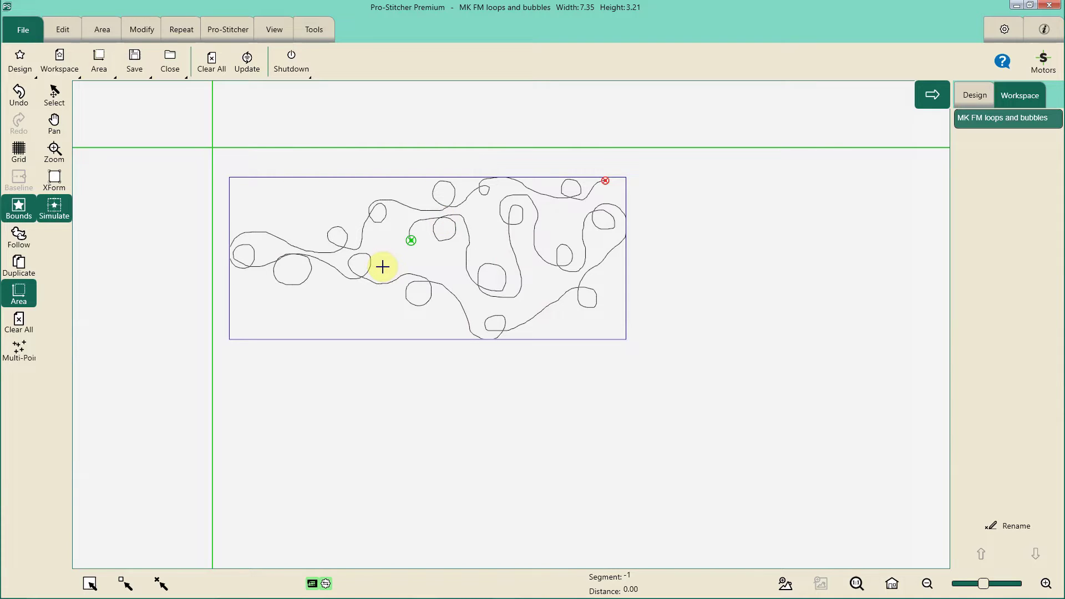
{"action": "left_click", "coordinate": [439, 254]}
{"action": "left_click", "coordinate": [484, 242]}
{"action": "left_click", "coordinate": [461, 242]}
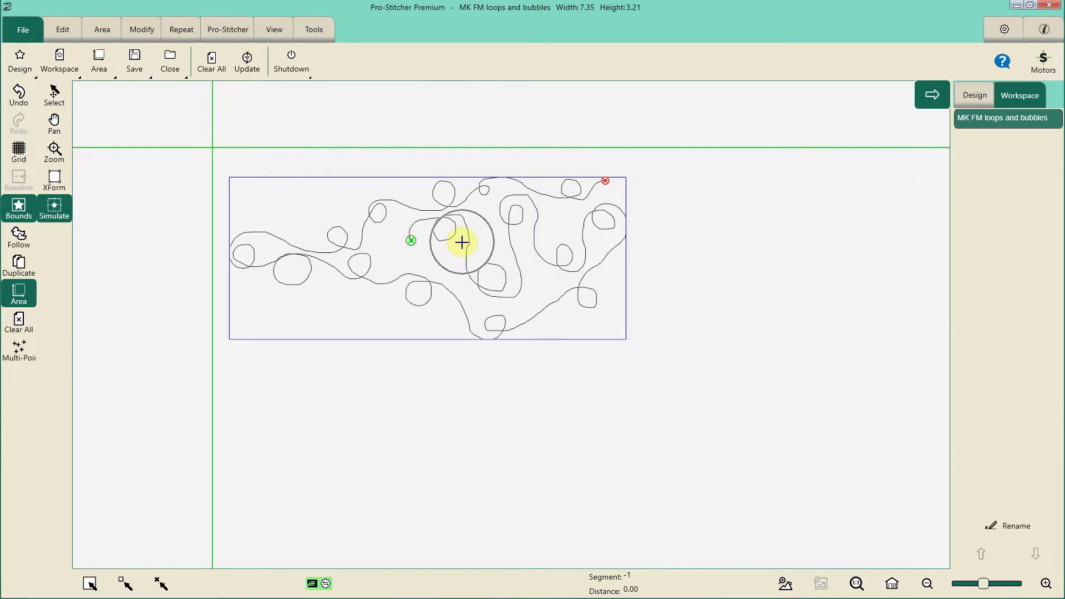
{"action": "left_click", "coordinate": [215, 67]}
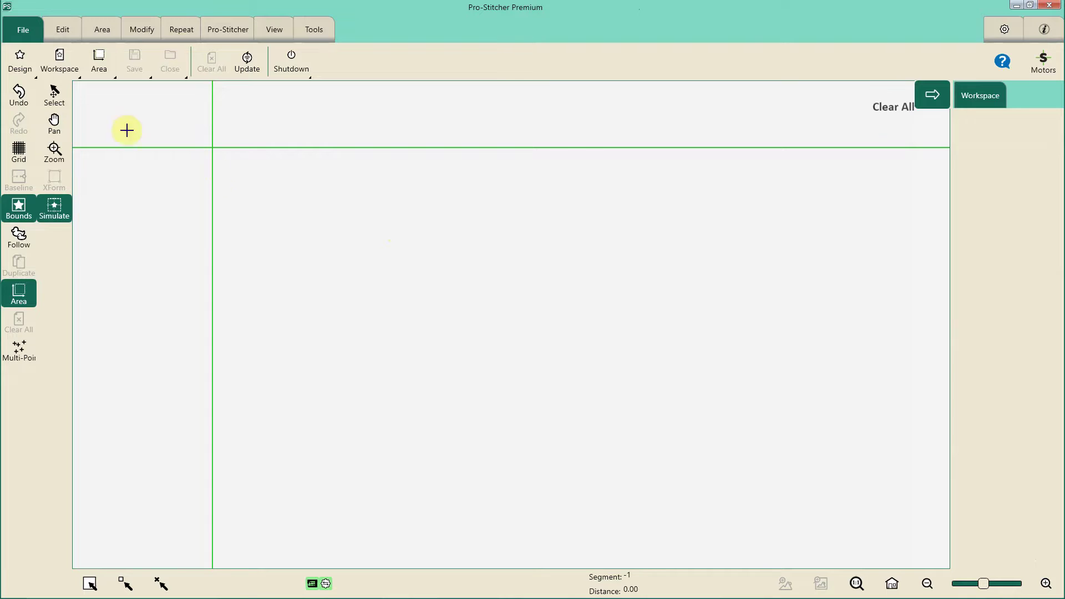
Step: Load kp bliss block 10 at 15.00 by 15.00, fit it to view, and reopen Design Open
{"action": "left_click", "coordinate": [17, 62]}
{"action": "left_click", "coordinate": [22, 96]}
{"action": "left_click", "coordinate": [468, 233]}
{"action": "left_click", "coordinate": [728, 428]}
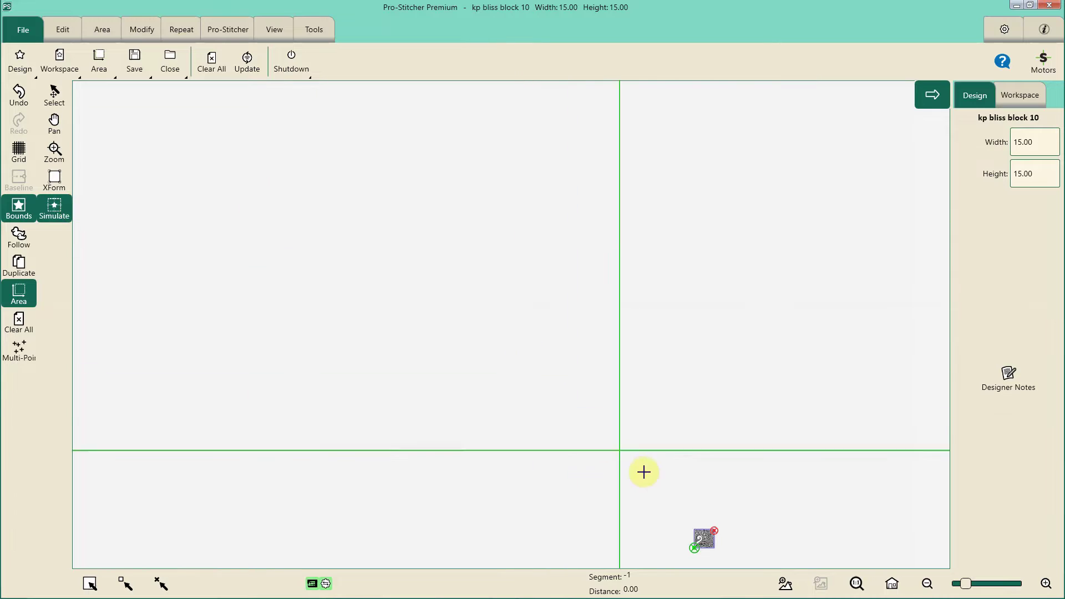
{"action": "left_click", "coordinate": [891, 581]}
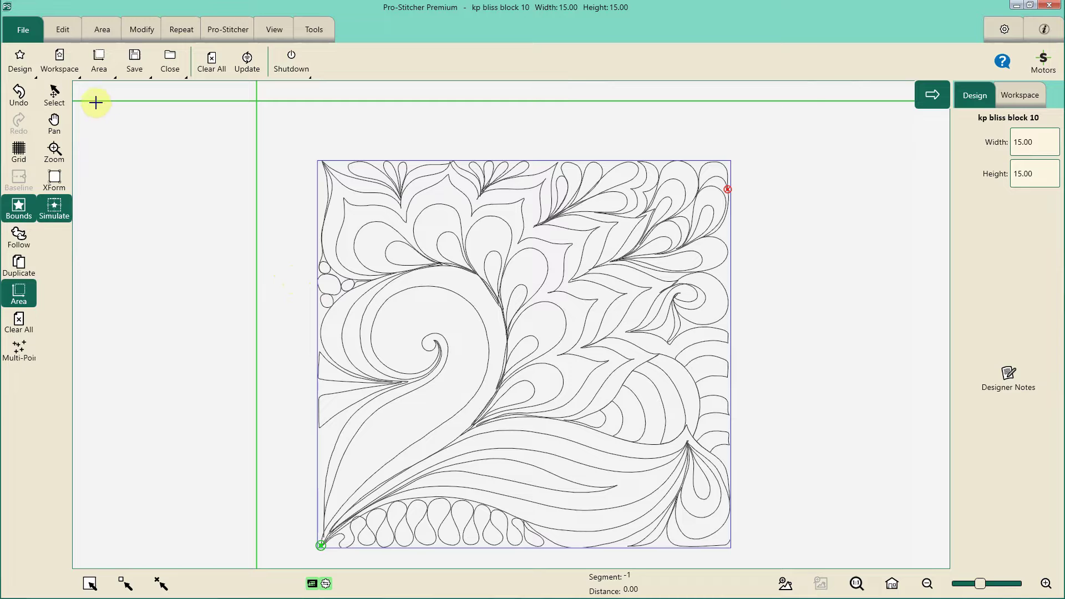
{"action": "left_click", "coordinate": [28, 64]}
{"action": "left_click", "coordinate": [46, 101]}
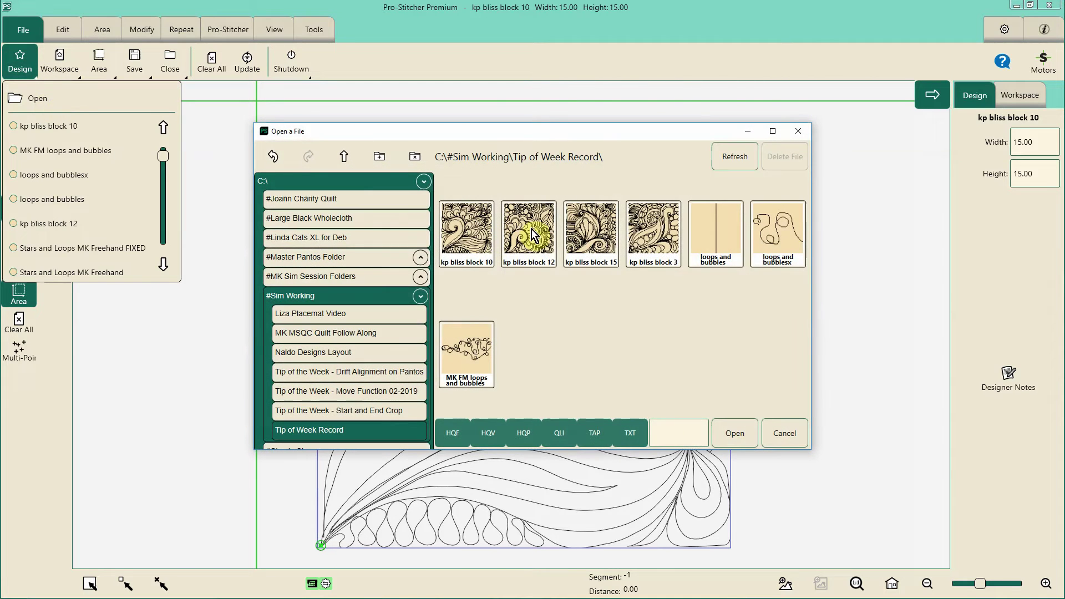
Step: Load kp bliss block 3 at 10.00 by 10.00 and place it left of block 10
{"action": "left_click", "coordinate": [652, 233]}
{"action": "left_click", "coordinate": [732, 431]}
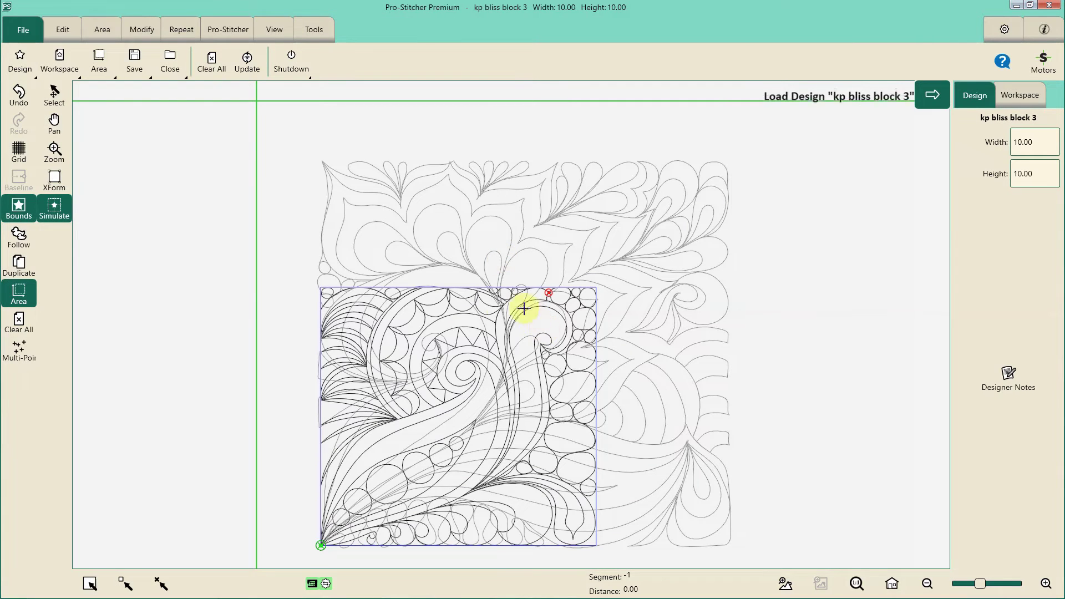
{"action": "left_click", "coordinate": [53, 96]}
{"action": "left_click_drag", "start_coordinate": [429, 329], "coordinate": [152, 234]}
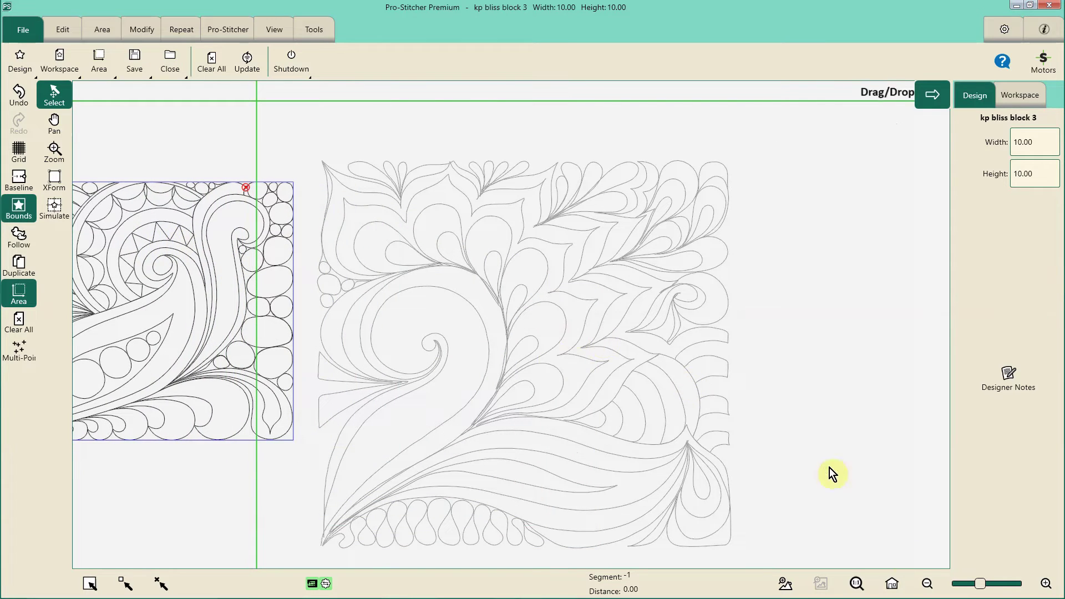
{"action": "left_click", "coordinate": [892, 583]}
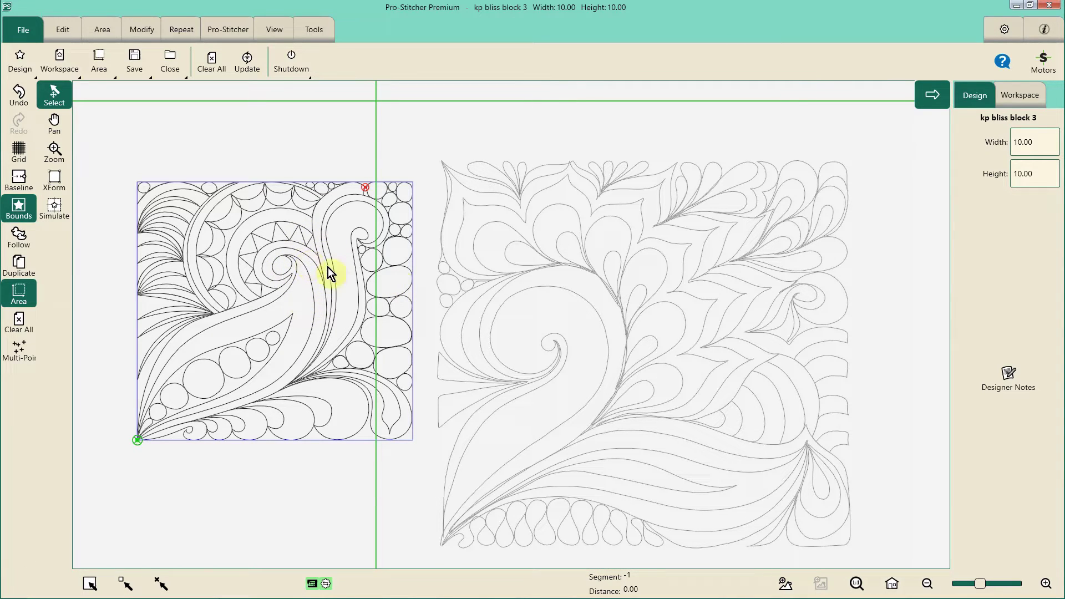
Step: Return to Simulate mode and bring up the Pro-Stitcher recording tools
{"action": "left_click", "coordinate": [62, 208]}
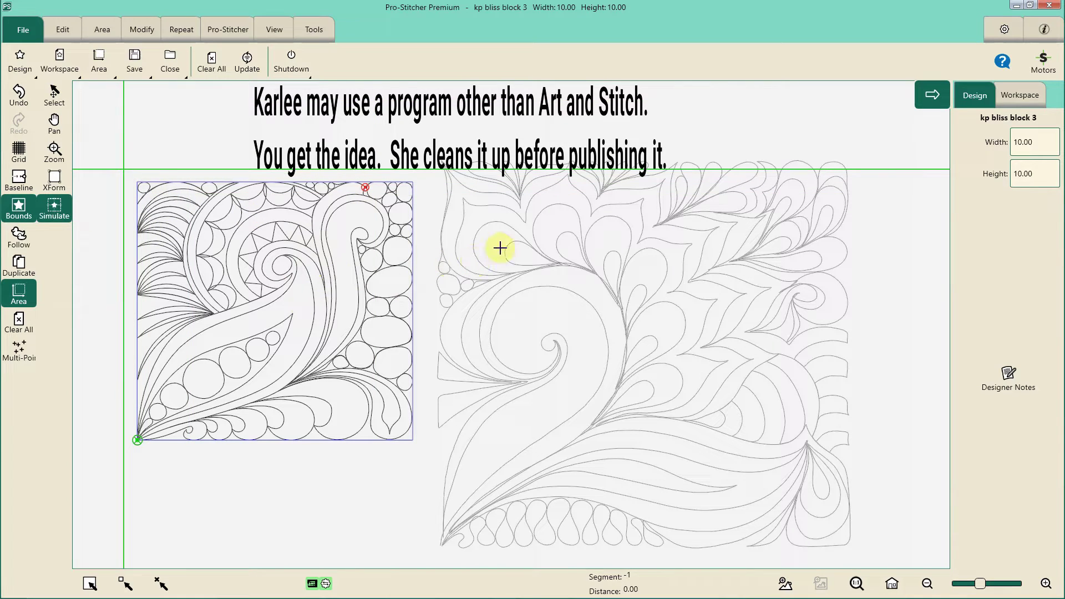
{"action": "left_click", "coordinate": [661, 306]}
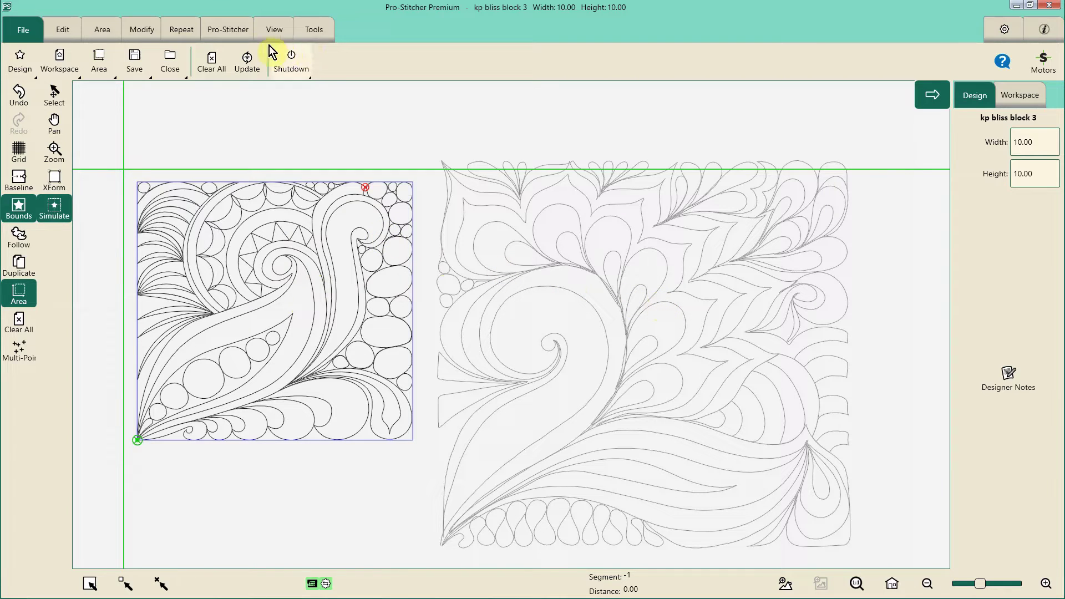
{"action": "left_click", "coordinate": [233, 31]}
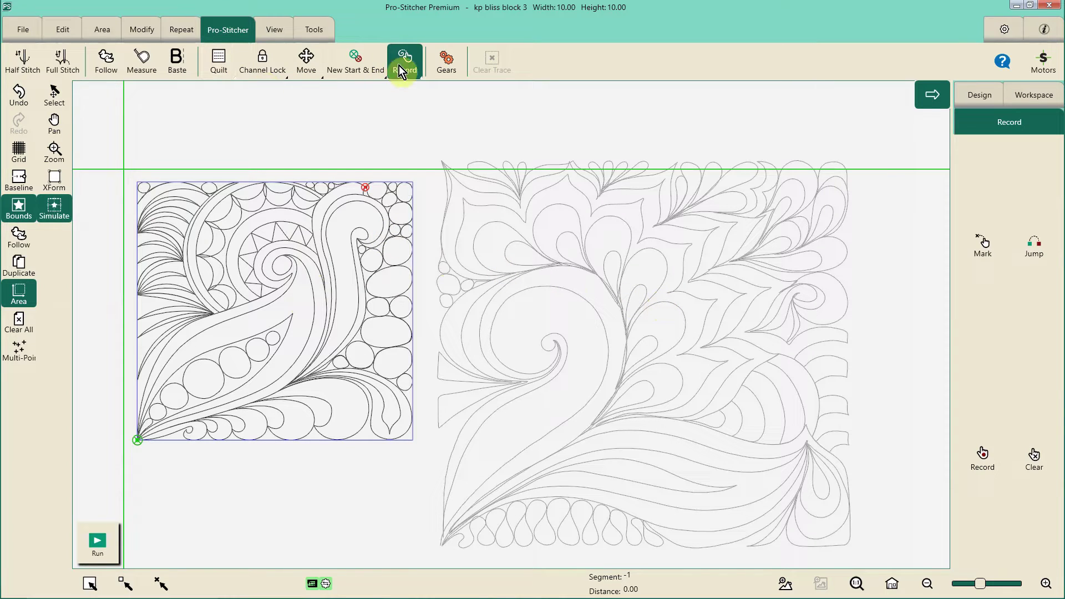